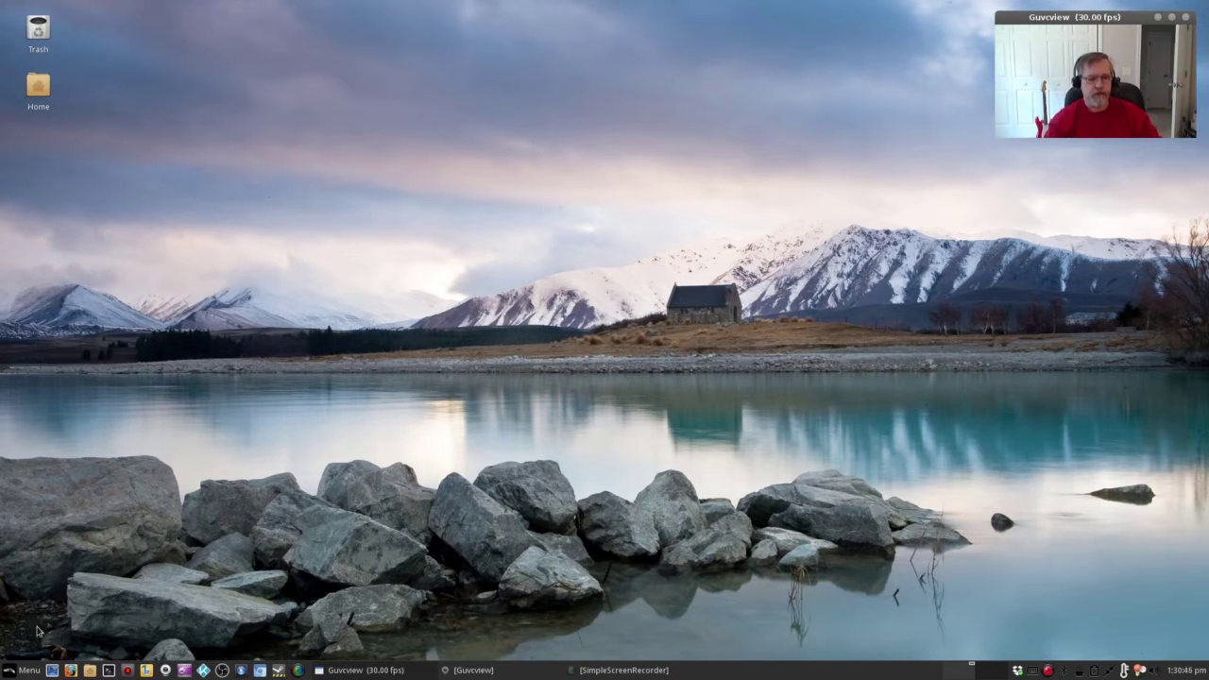
Launch GParted from Menu > System > Partition Drives with the admin password, declining the GPT warning
left_click(28, 671)
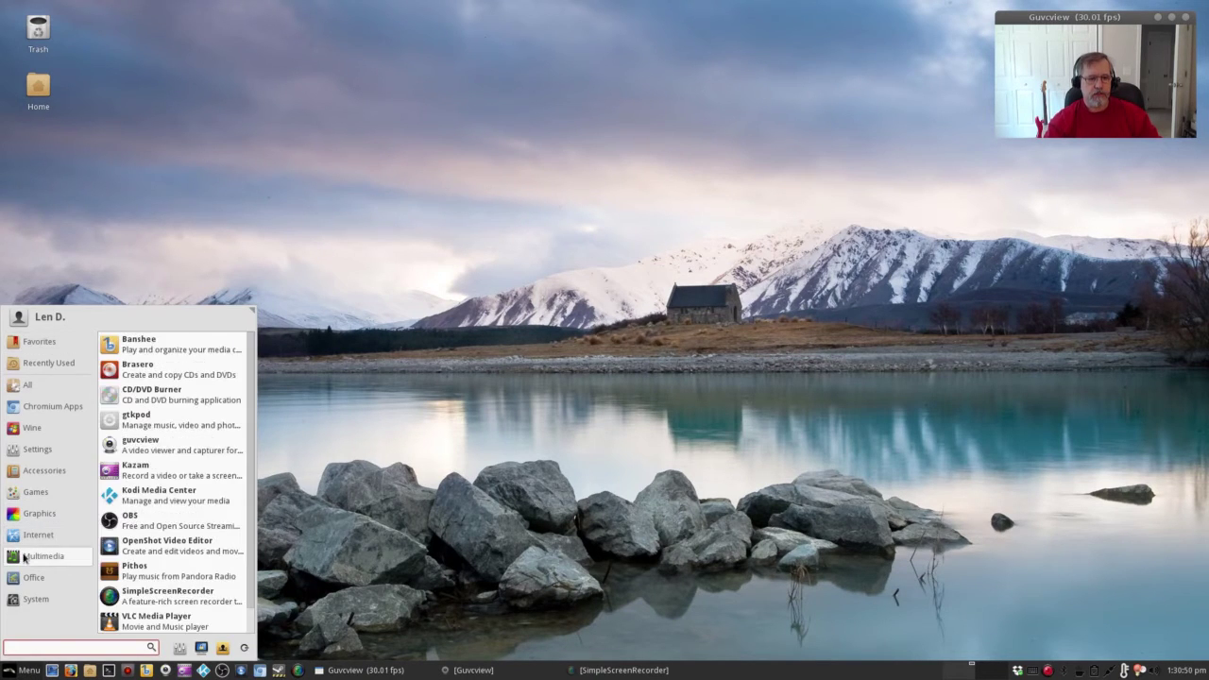
mouse_move(27, 588)
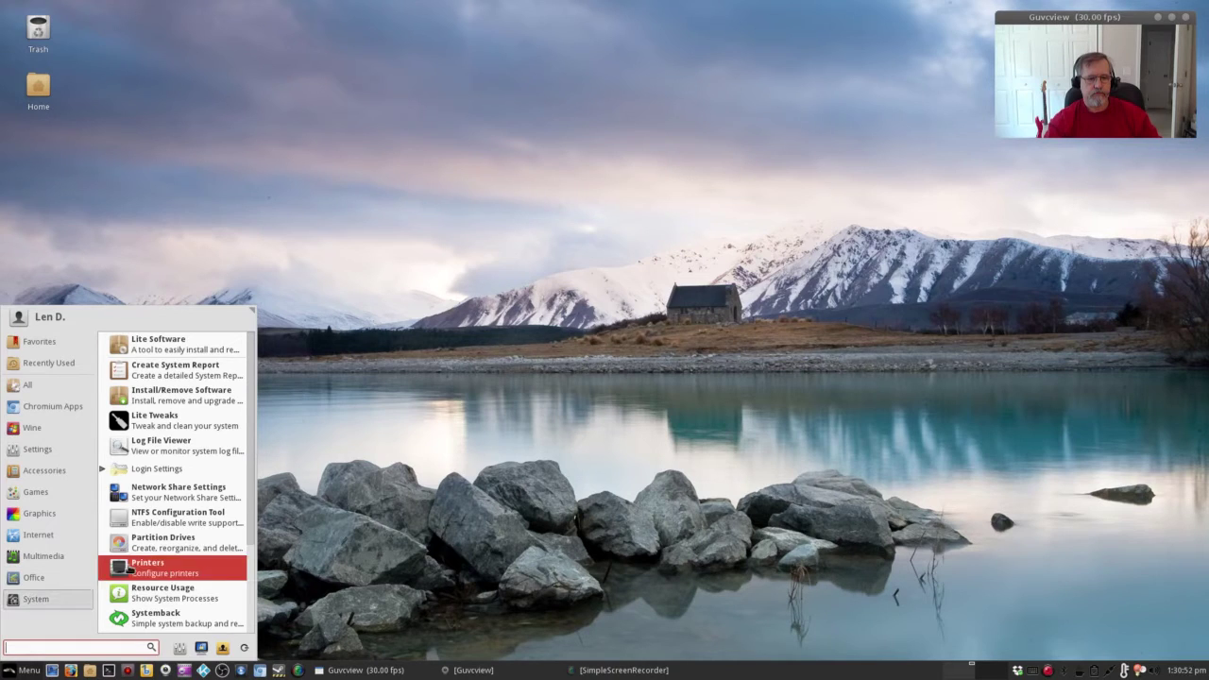
left_click(159, 547)
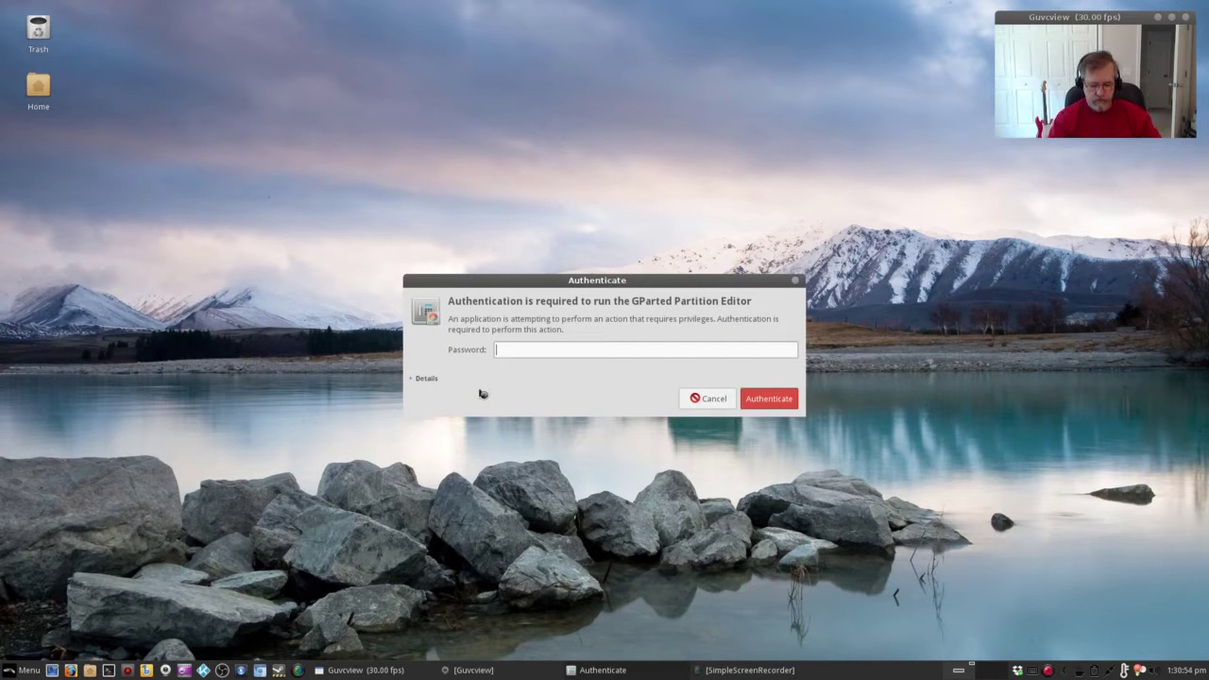
type("••••••")
key("Return")
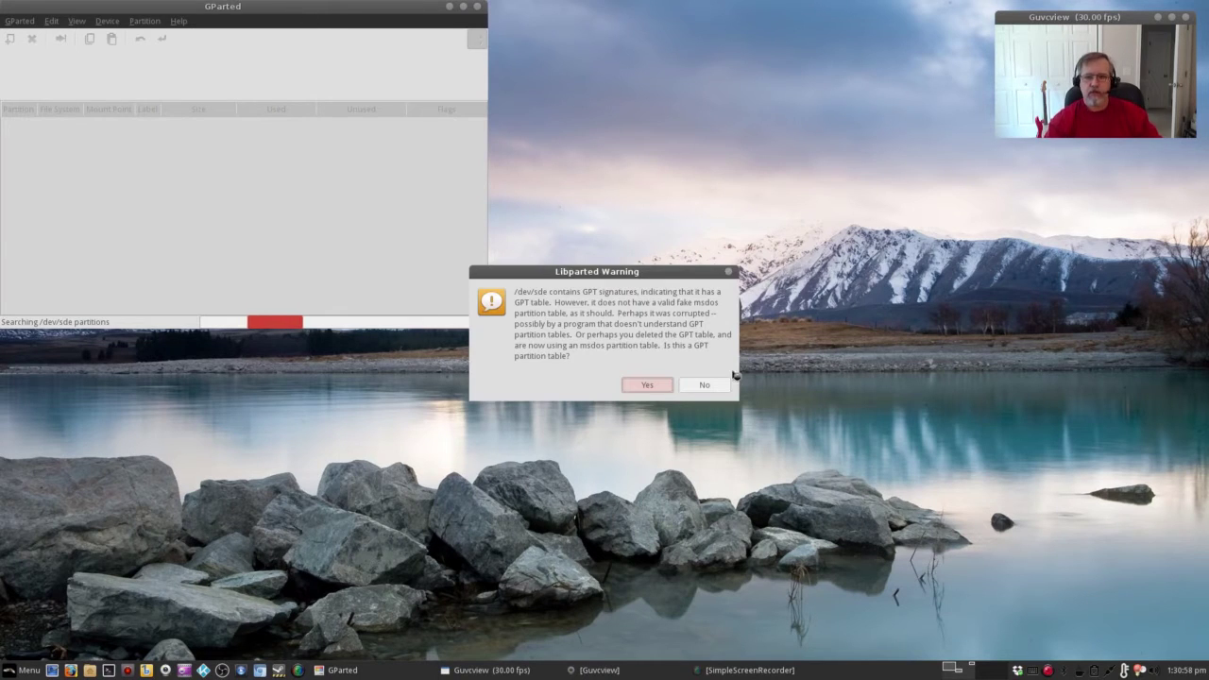
left_click(706, 385)
Centre the GParted window on screen and switch the device view to disk /dev/sdb
left_click_drag(356, 13, 704, 192)
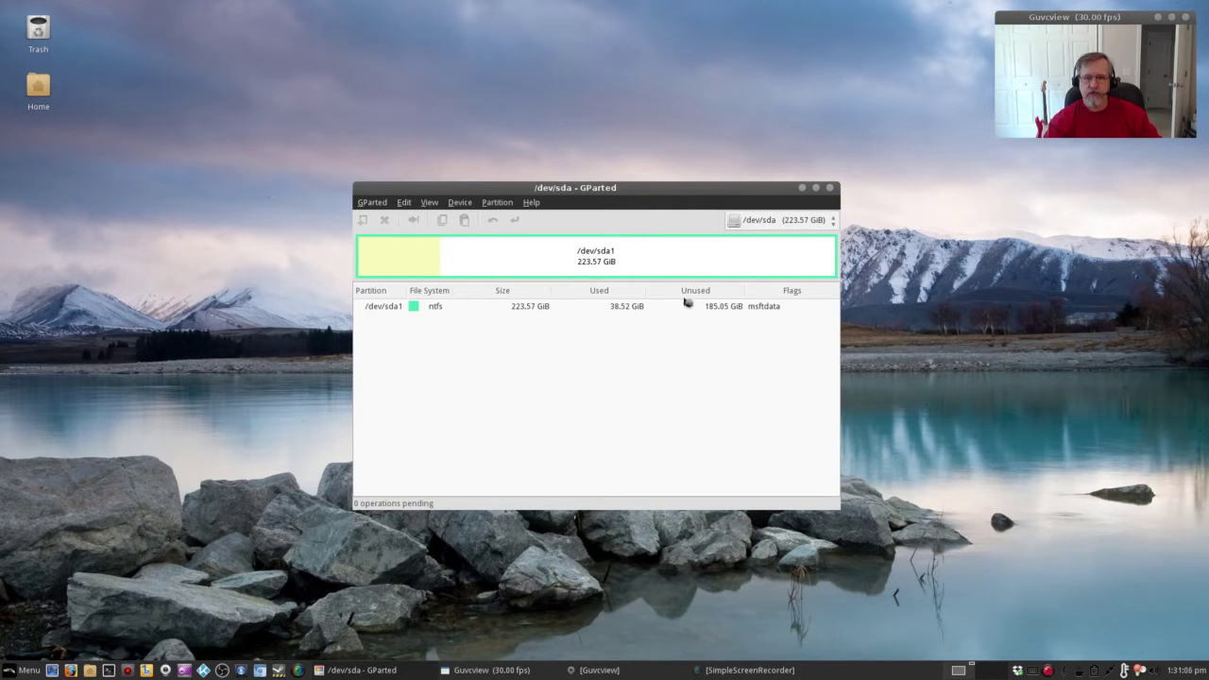
left_click(819, 221)
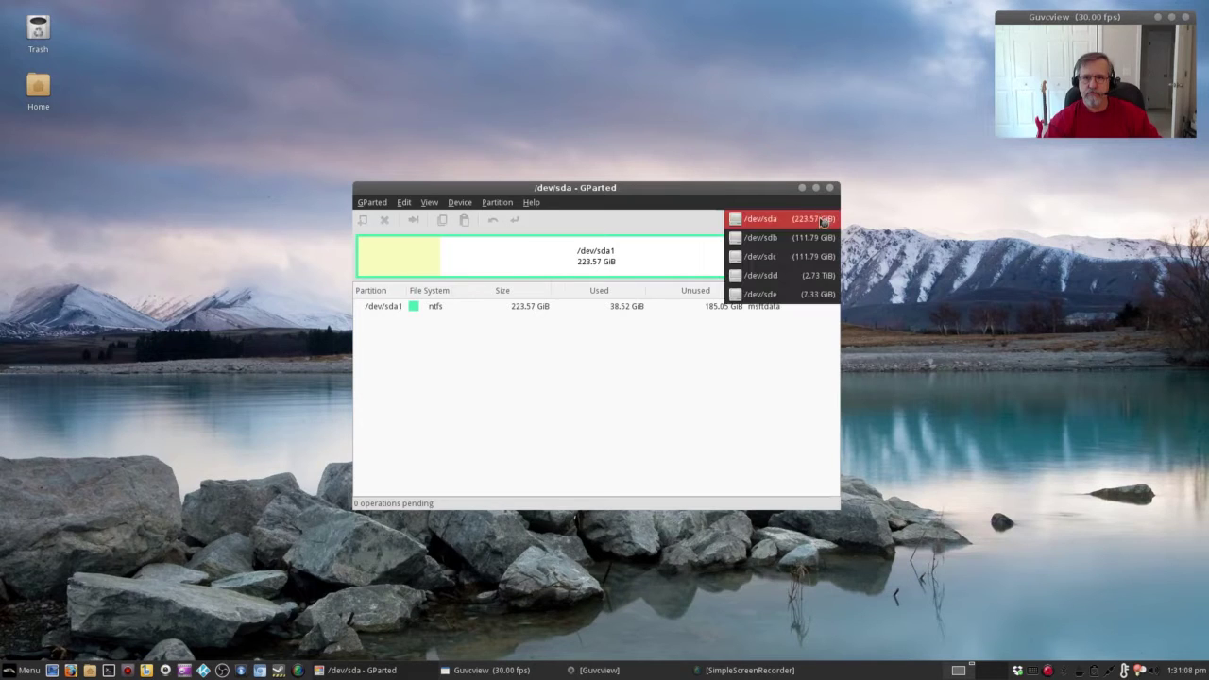
left_click(785, 237)
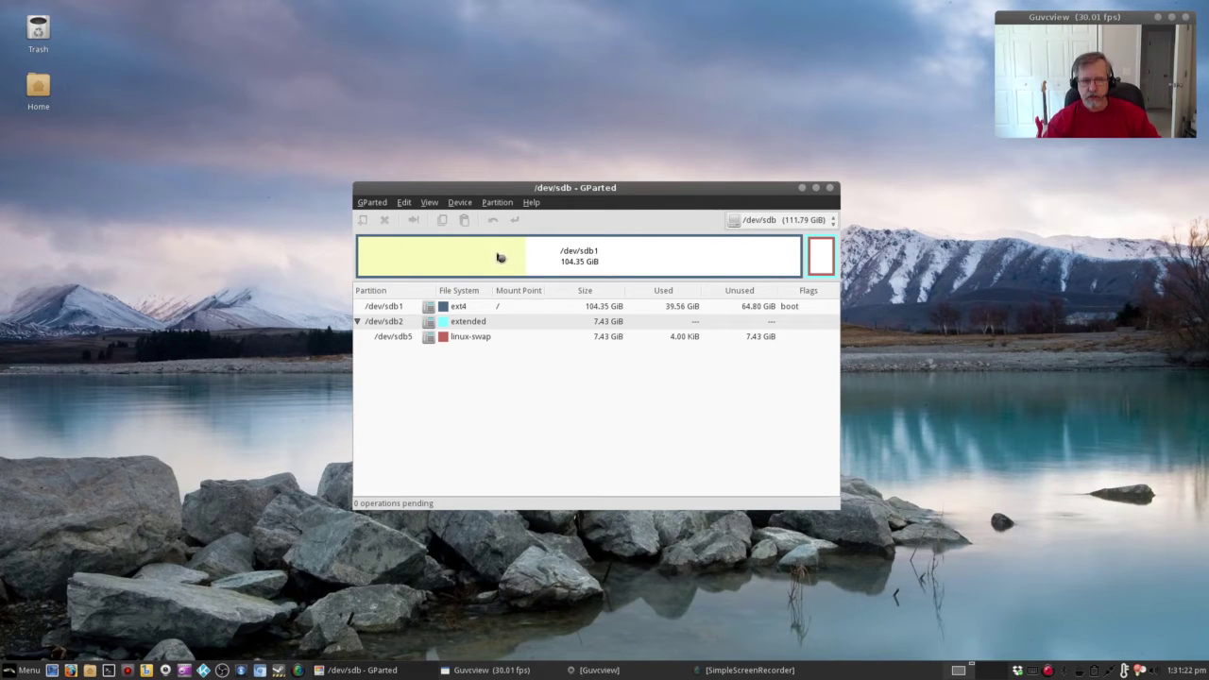
left_click(828, 221)
Step through disks /dev/sdc and /dev/sdd to the fully unallocated 7.33 GiB /dev/sde
left_click(803, 238)
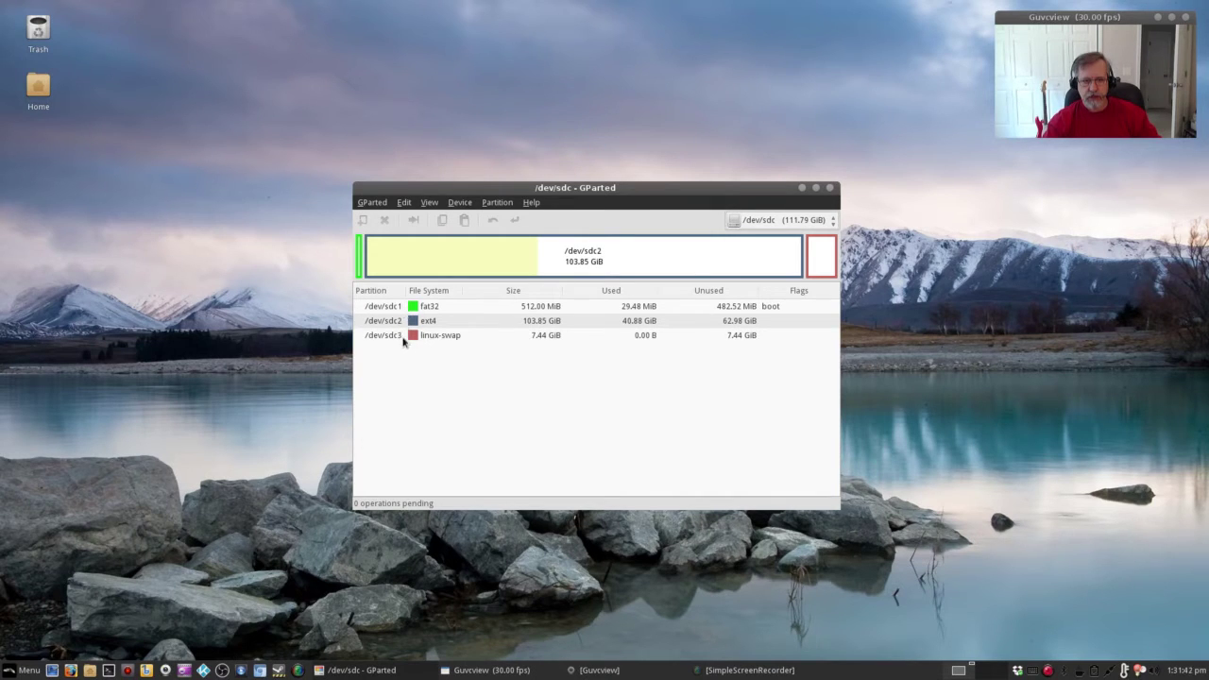
left_click(823, 225)
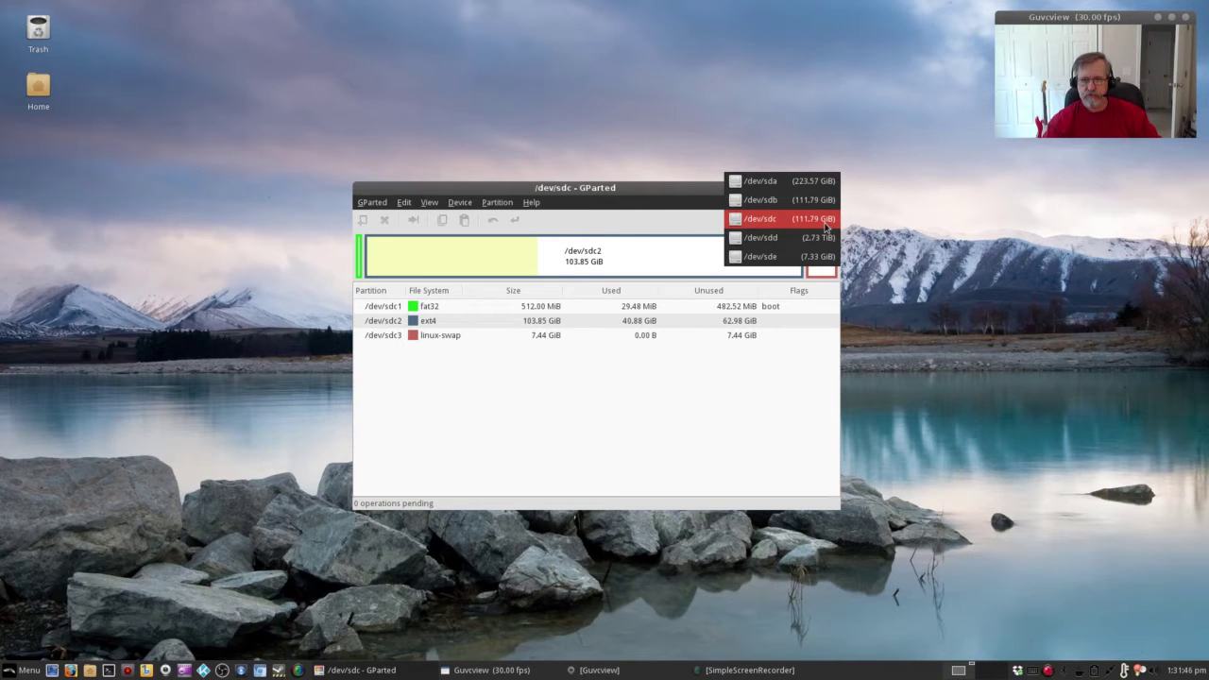
left_click(793, 239)
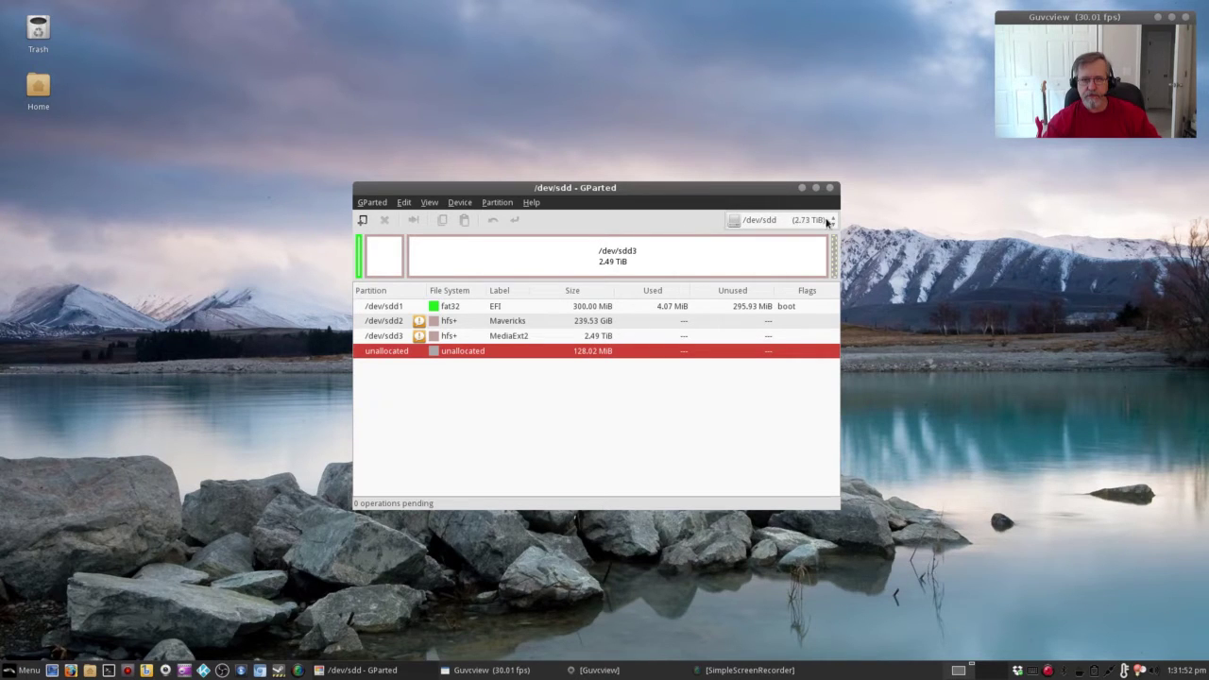
left_click(828, 221)
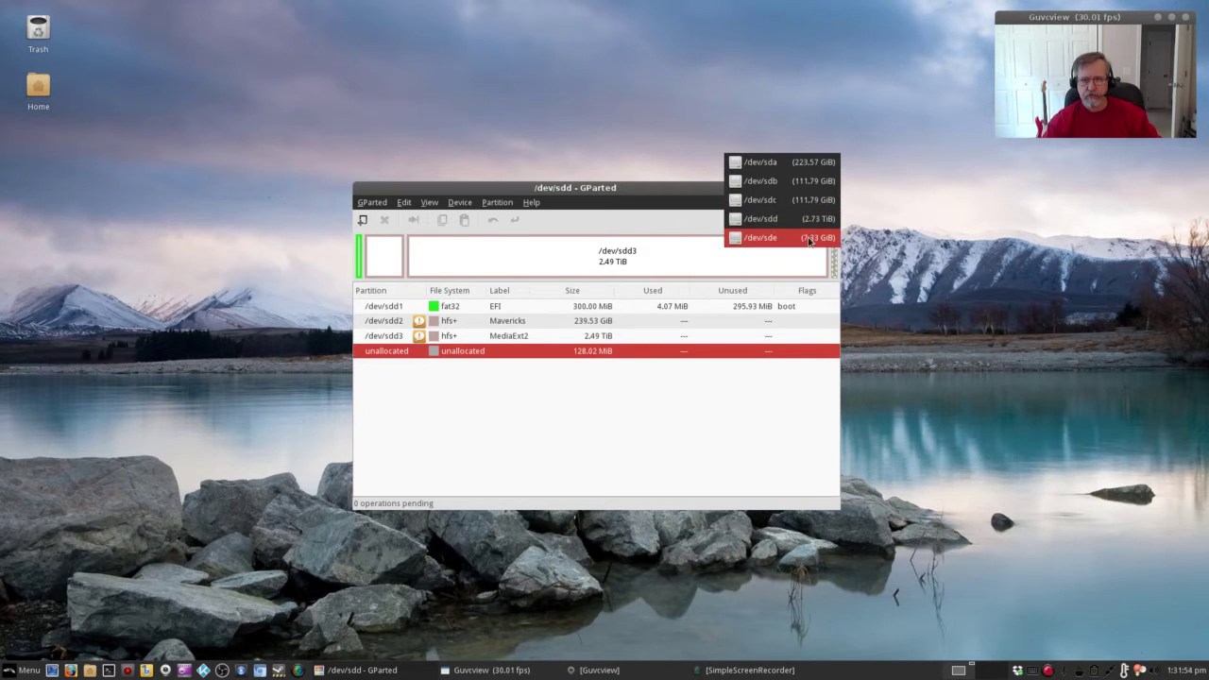
left_click(809, 239)
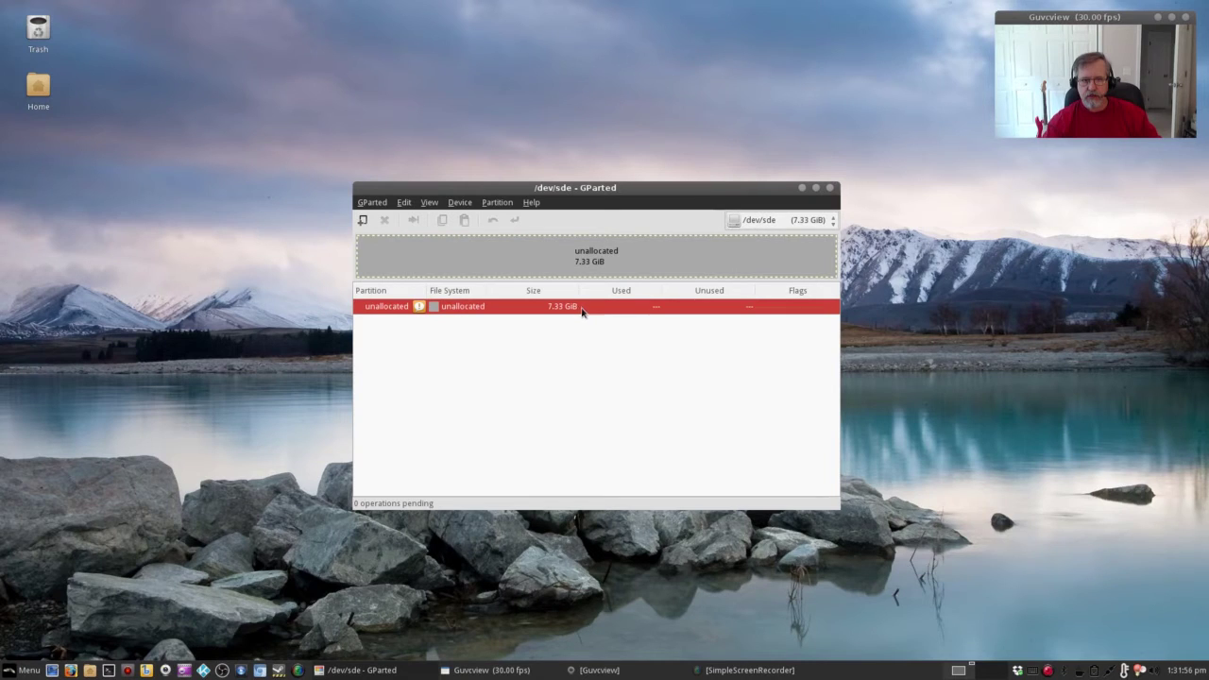
left_click(824, 222)
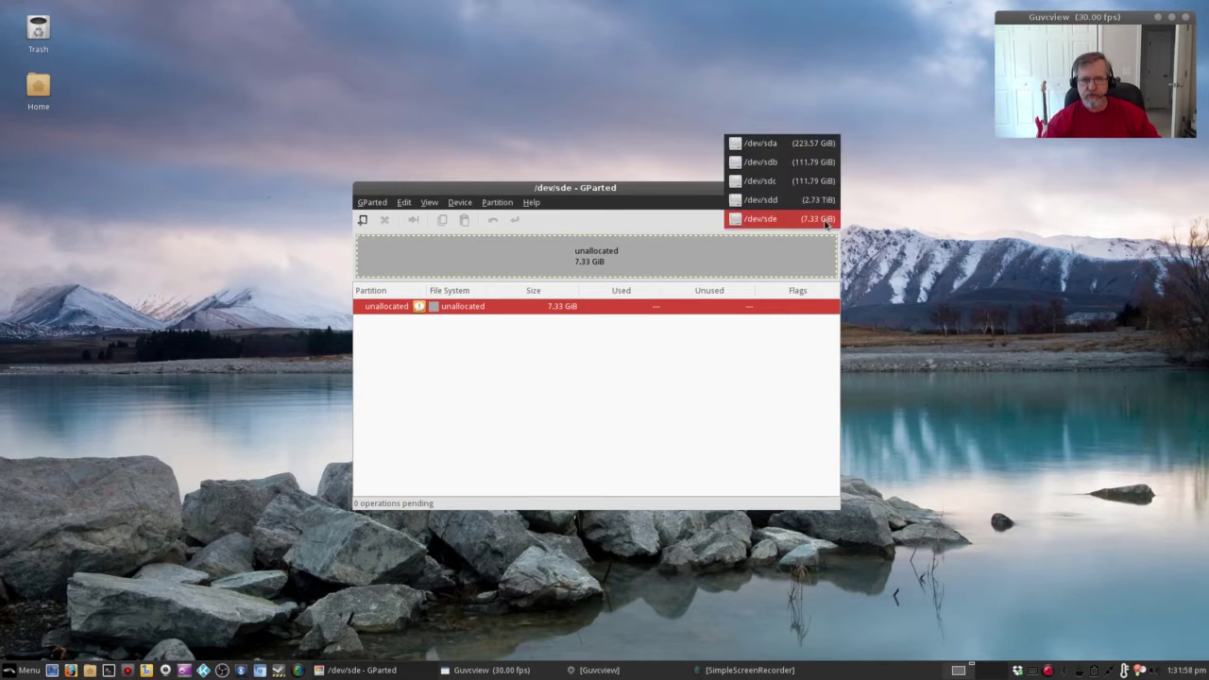
Cycle through /dev/sdc, /dev/sda and /dev/sdb, settling on /dev/sdc and selecting ext4 /dev/sdc2
left_click(792, 181)
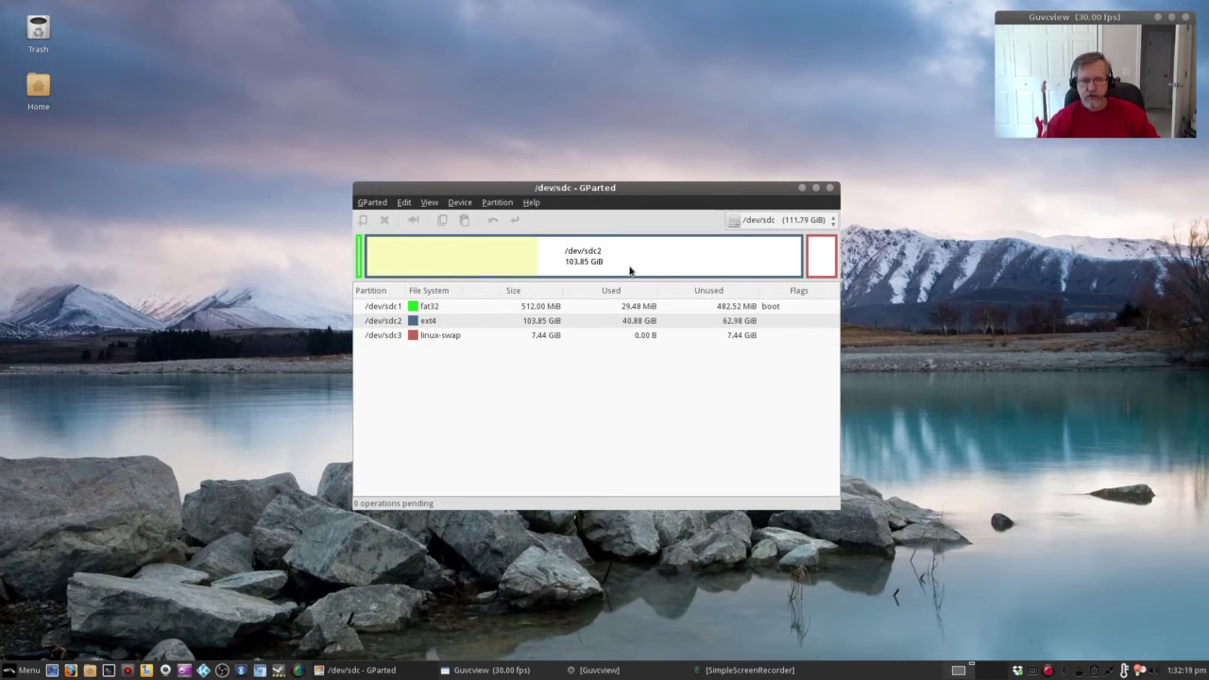
left_click(831, 223)
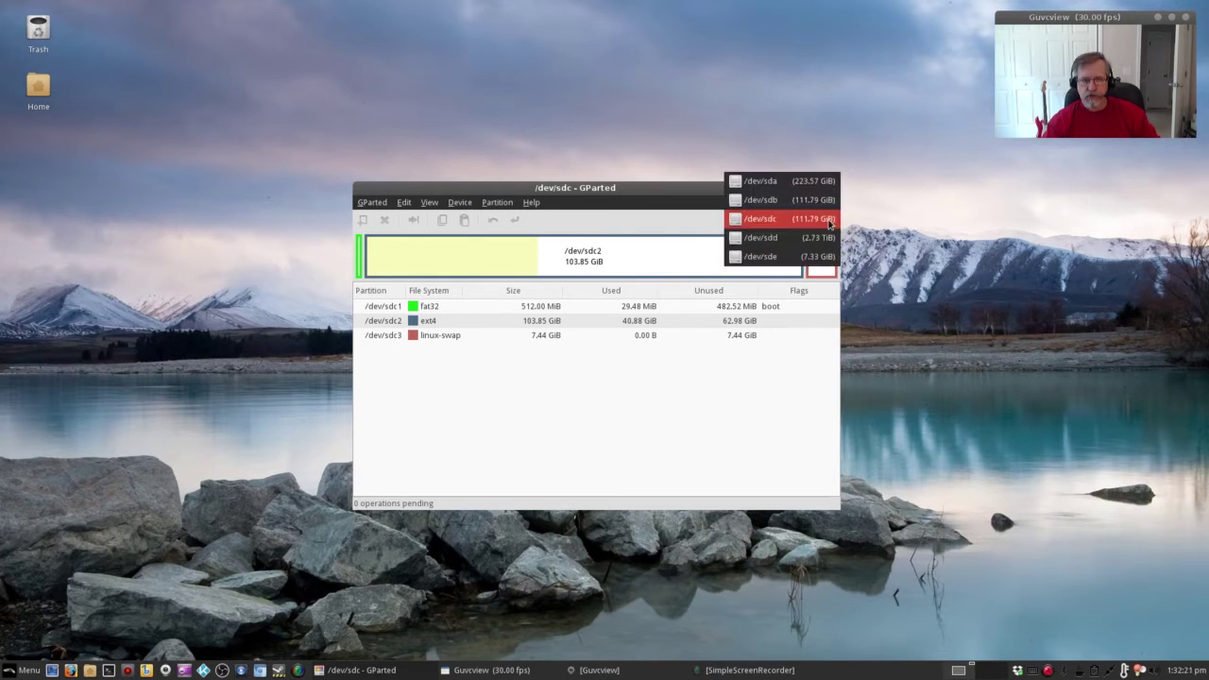
left_click(770, 186)
left_click(827, 226)
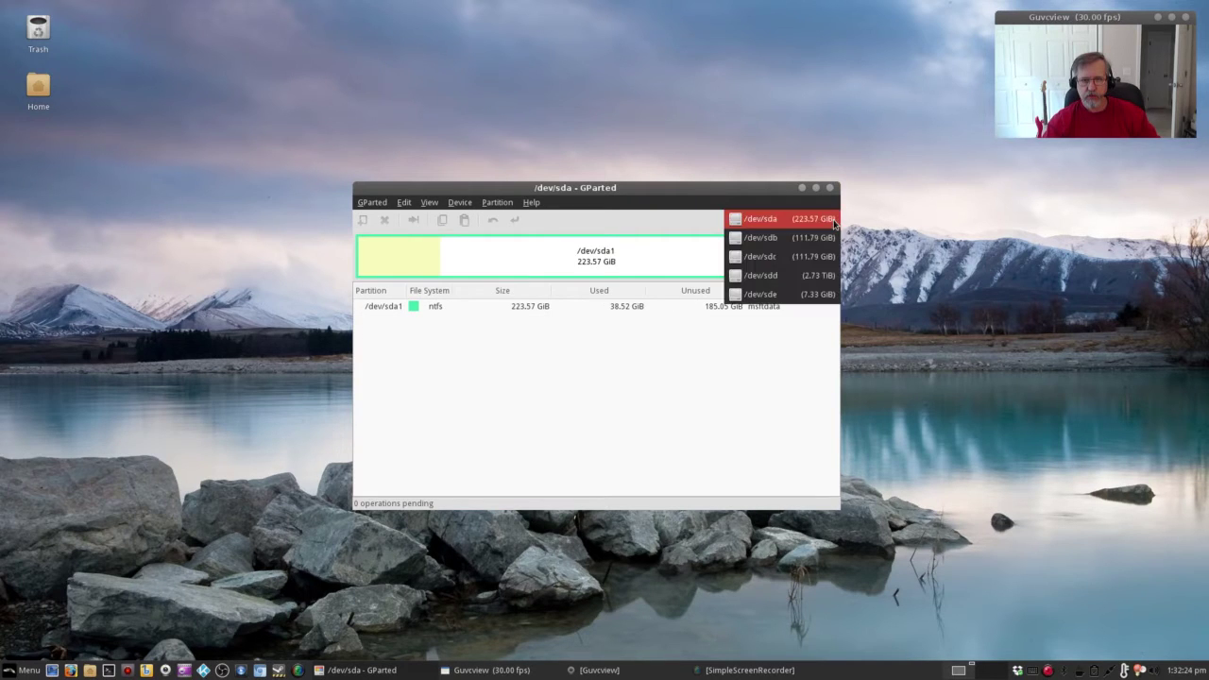
left_click(783, 240)
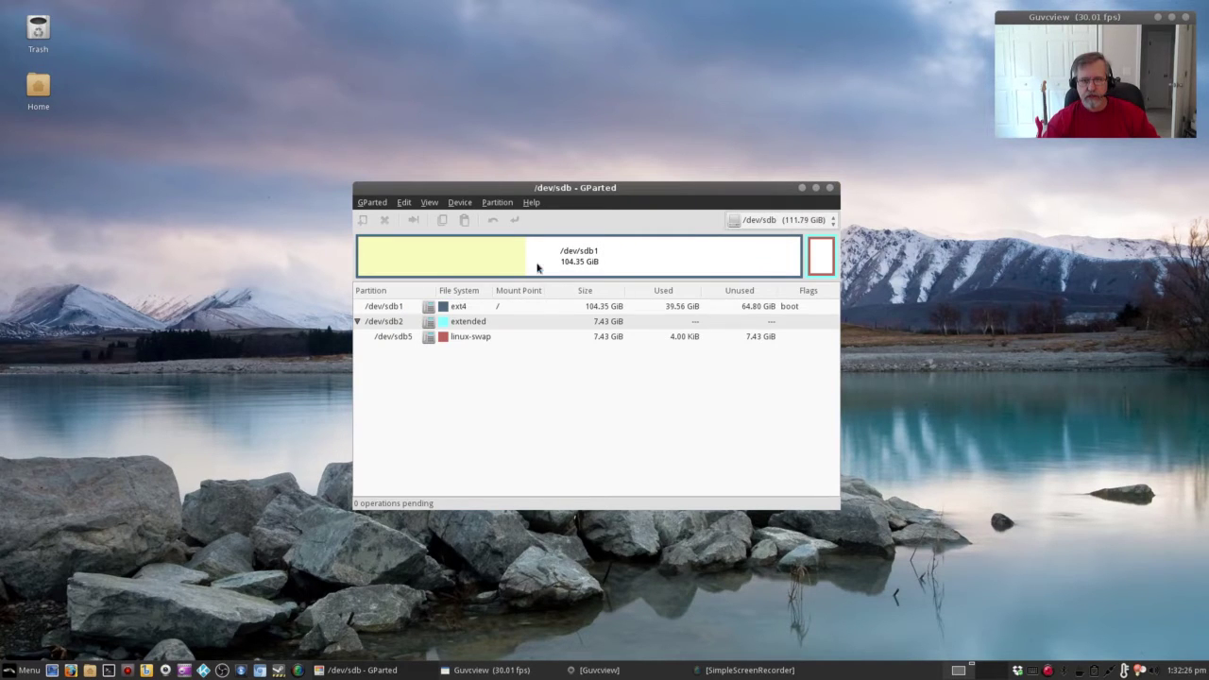
left_click(828, 227)
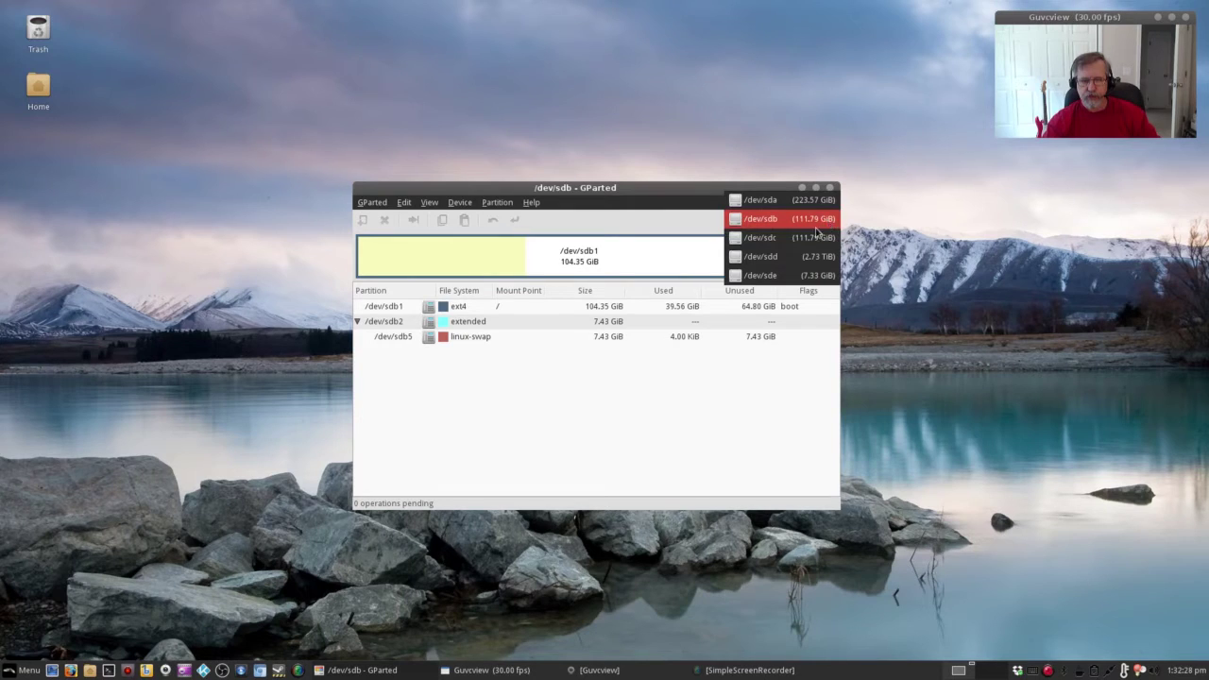
left_click(792, 240)
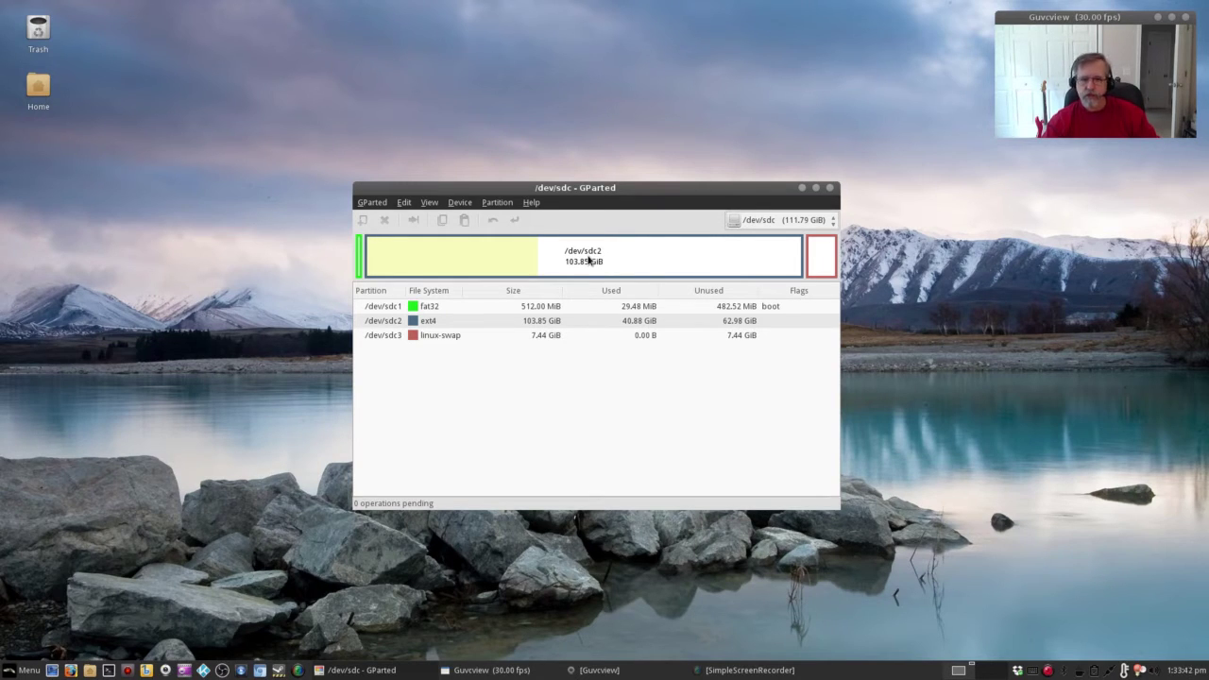
left_click(589, 260)
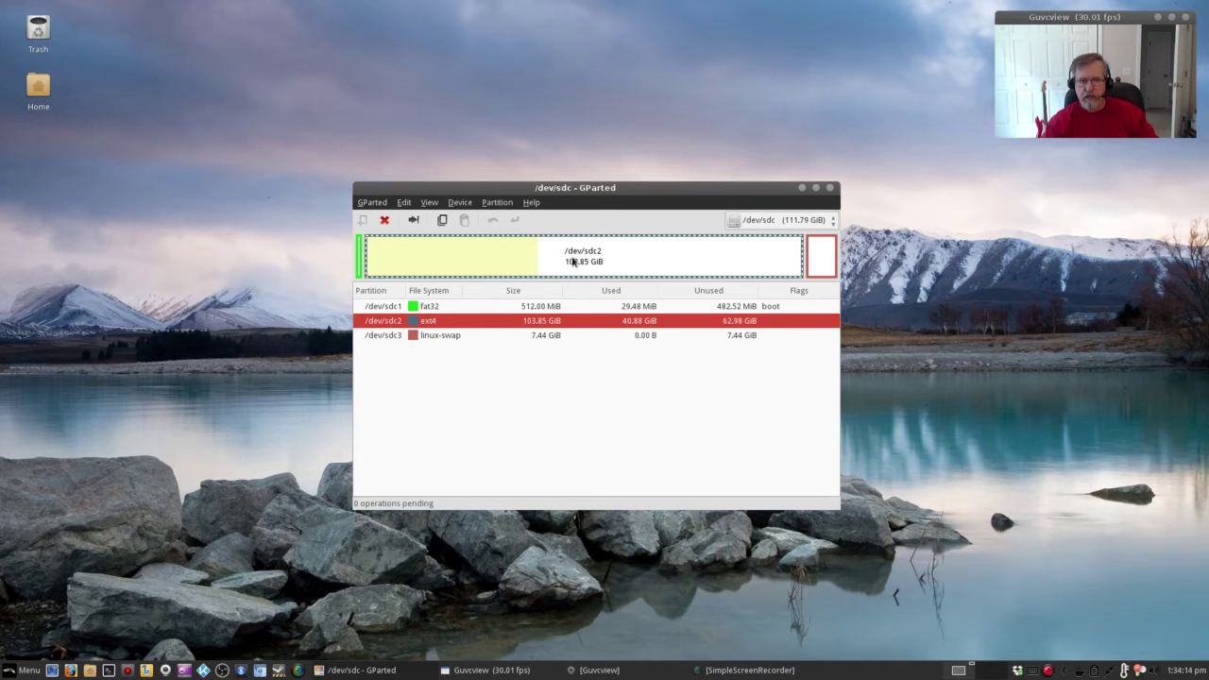
Open the Partition menu for the selected 103.85 GiB ext4 partition /dev/sdc2
left_click(496, 204)
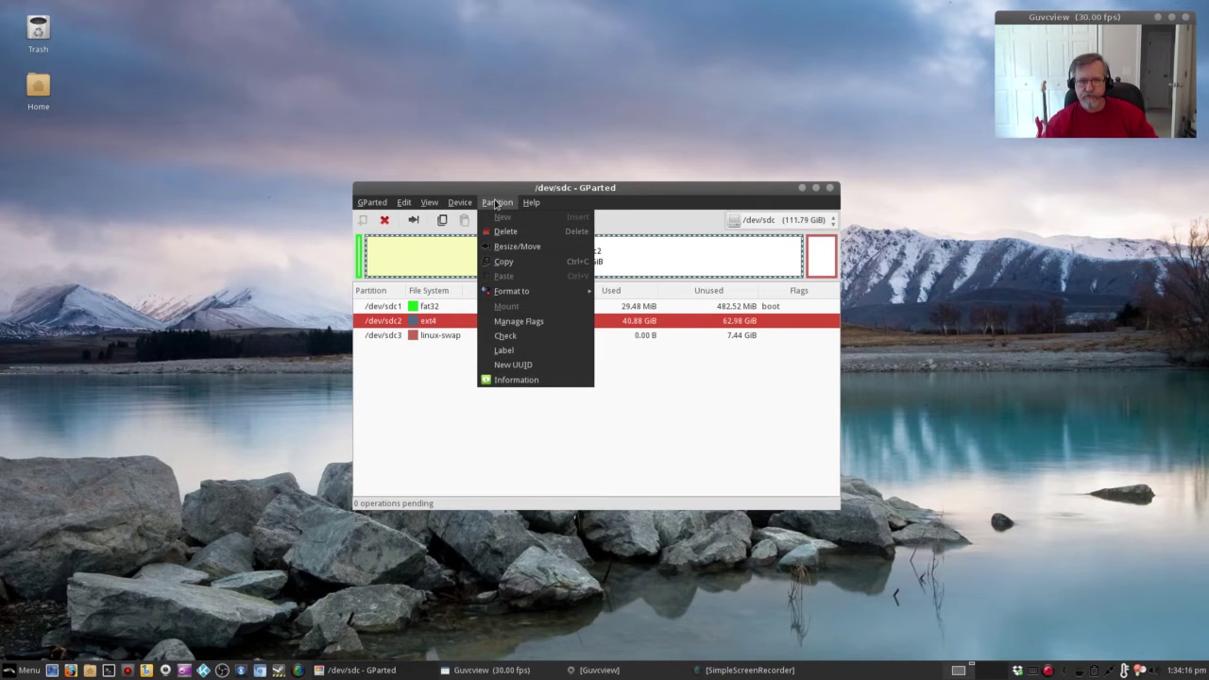
Resize /dev/sdc2 down to 60405 MiB, leaving 45941 MiB of free space following it
left_click(515, 246)
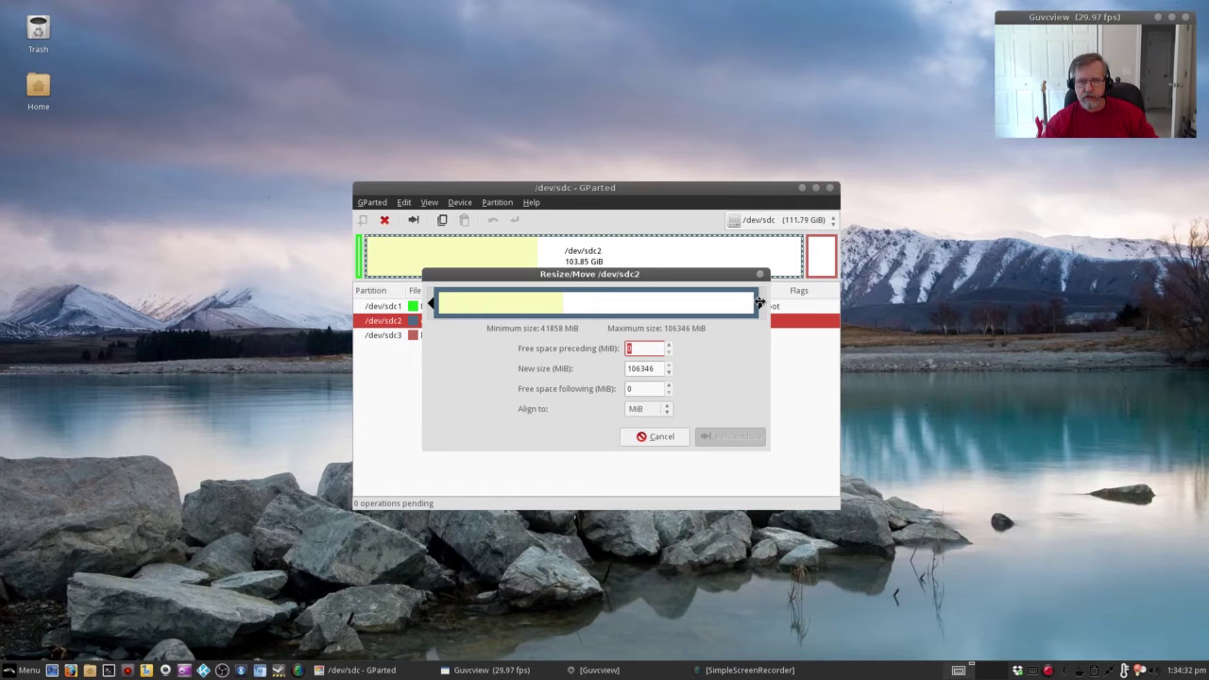
left_click_drag(758, 302, 609, 303)
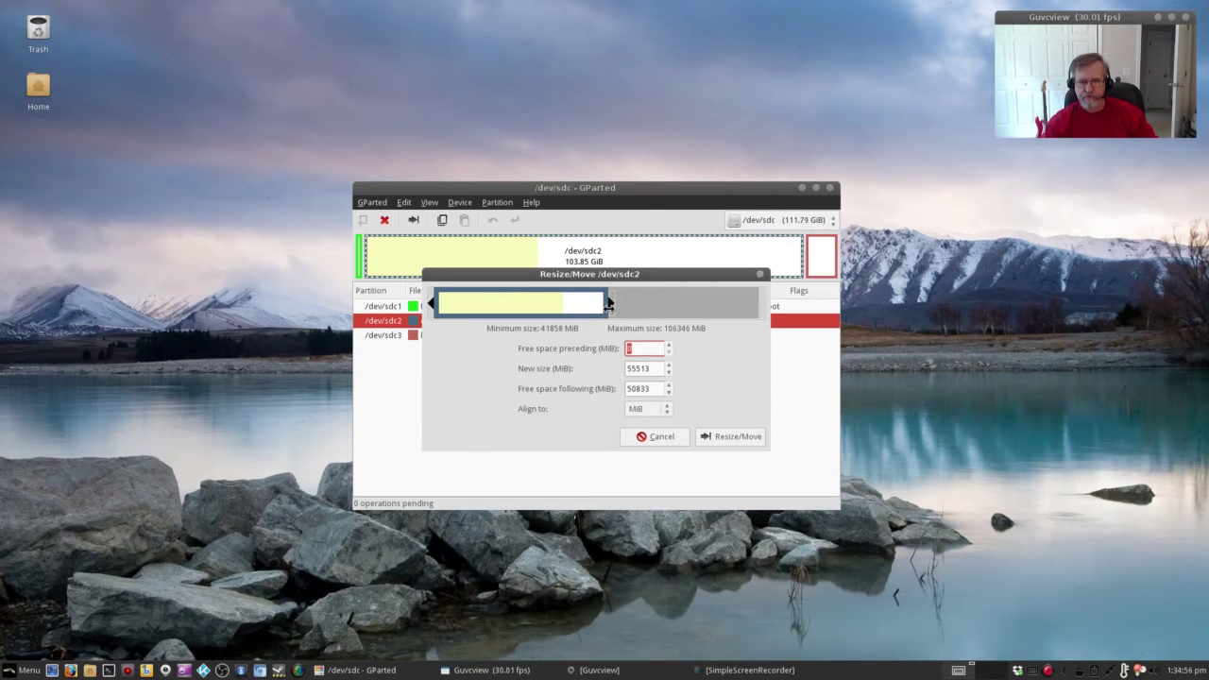
left_click_drag(609, 304, 623, 302)
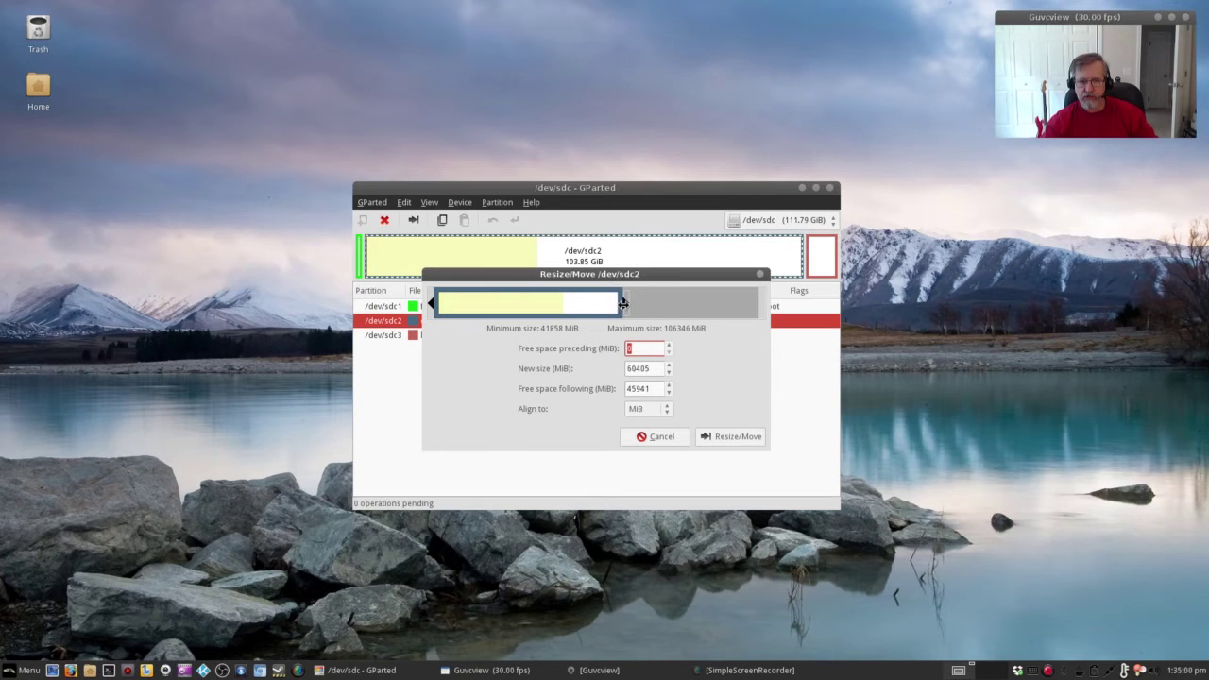
left_click(647, 389)
key("BackSpace")
Confirm the resize so shrinking /dev/sdc2 to 58.99 GiB is queued
left_click(728, 438)
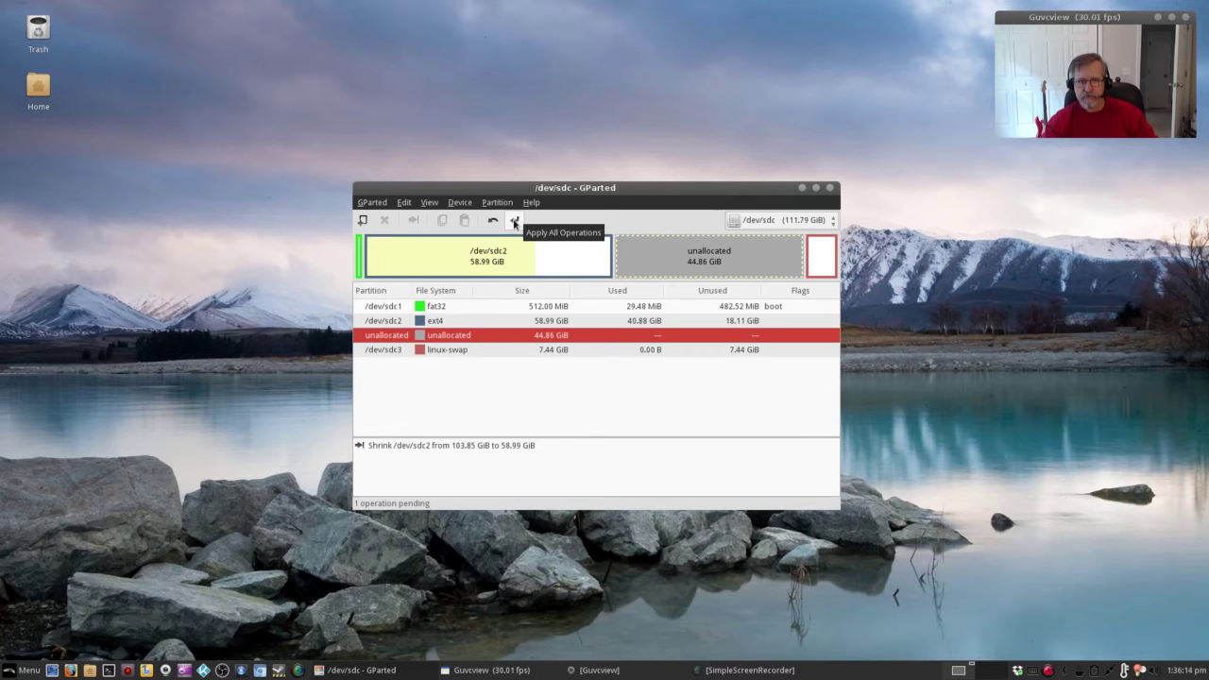
Apply the pending /dev/sdc2 shrink and close the completed-operations report
left_click(515, 221)
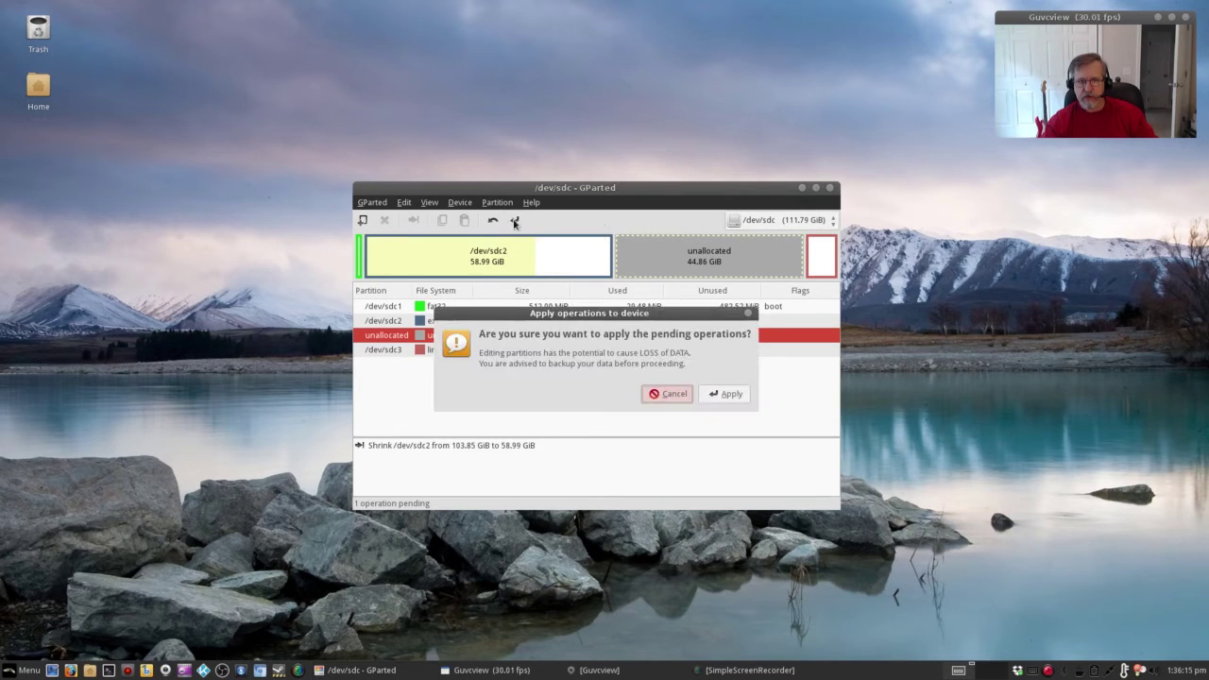
left_click(724, 398)
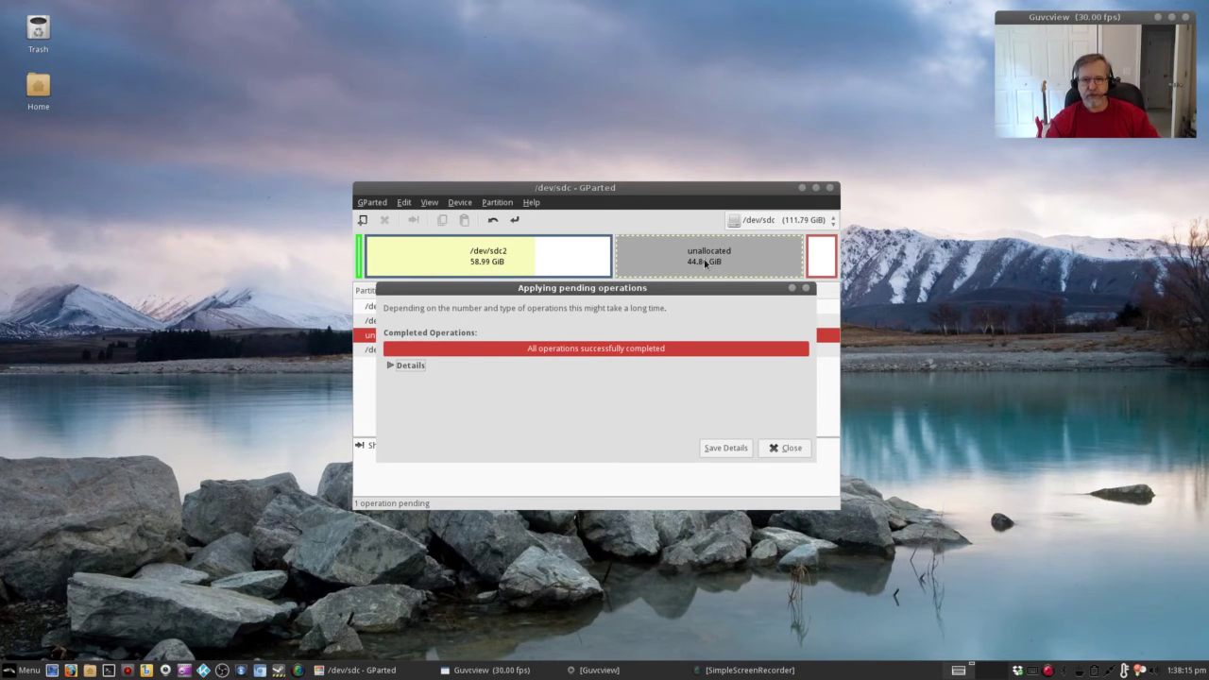
left_click(784, 449)
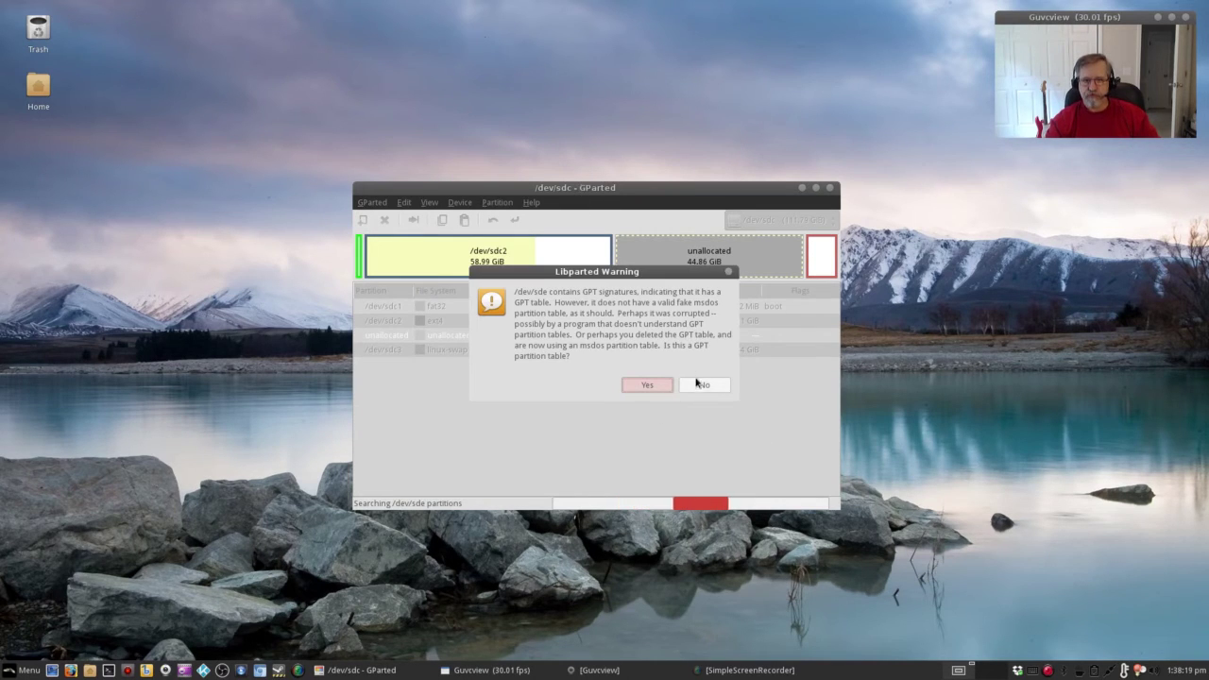
Answer the Libparted GPT warning about /dev/sde so the disk rescan finishes
left_click(705, 383)
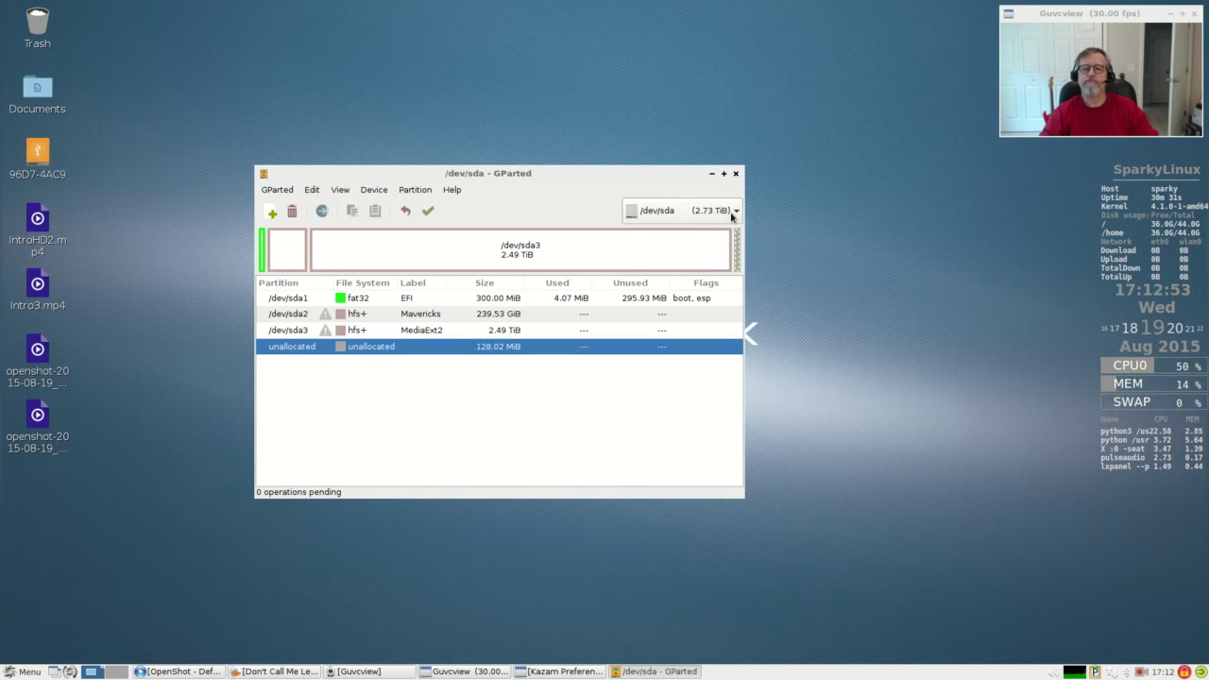
Open the device list in GParted running on the SparkyLinux desktop
left_click(732, 210)
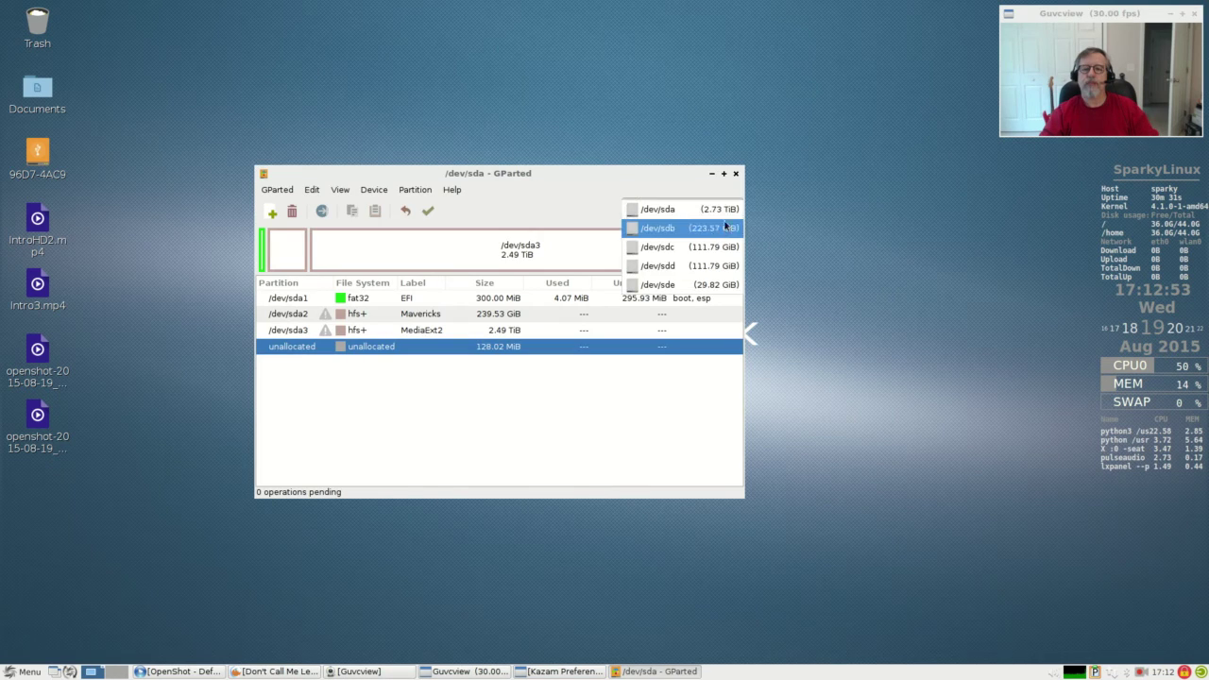
Switch GParted to /dev/sdd (111.79 GiB) showing ext4 sdd2 and root sdd4, then reposition the window
left_click(672, 268)
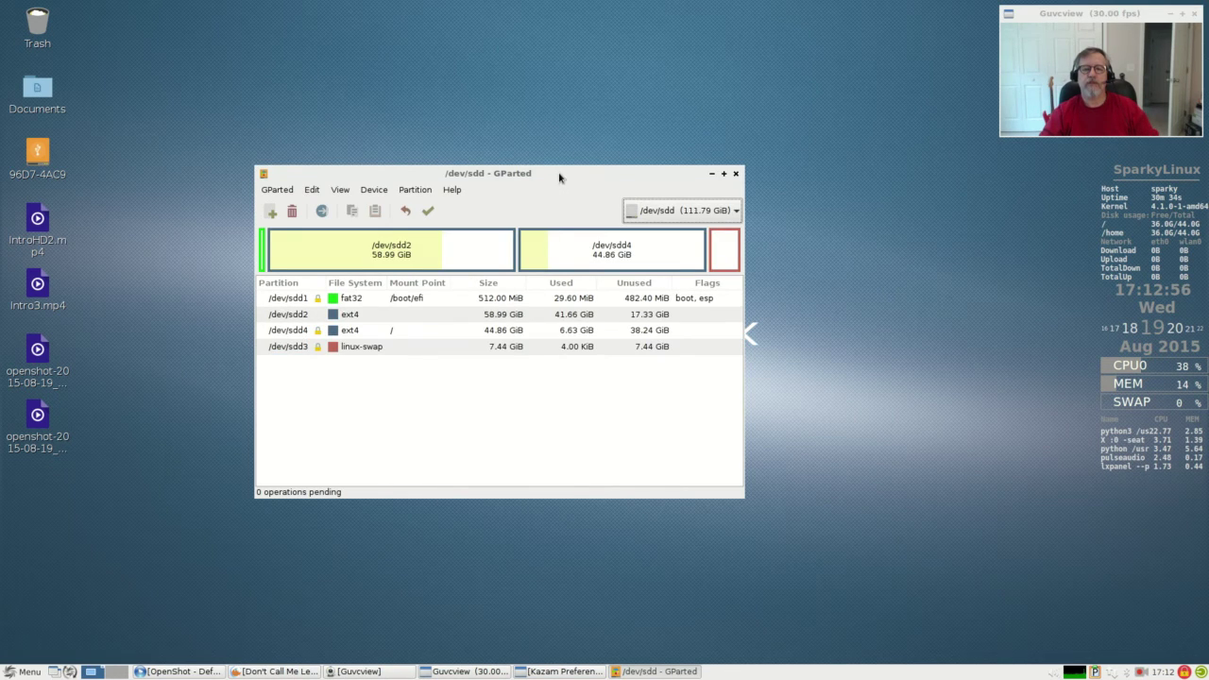
left_click_drag(559, 174, 683, 207)
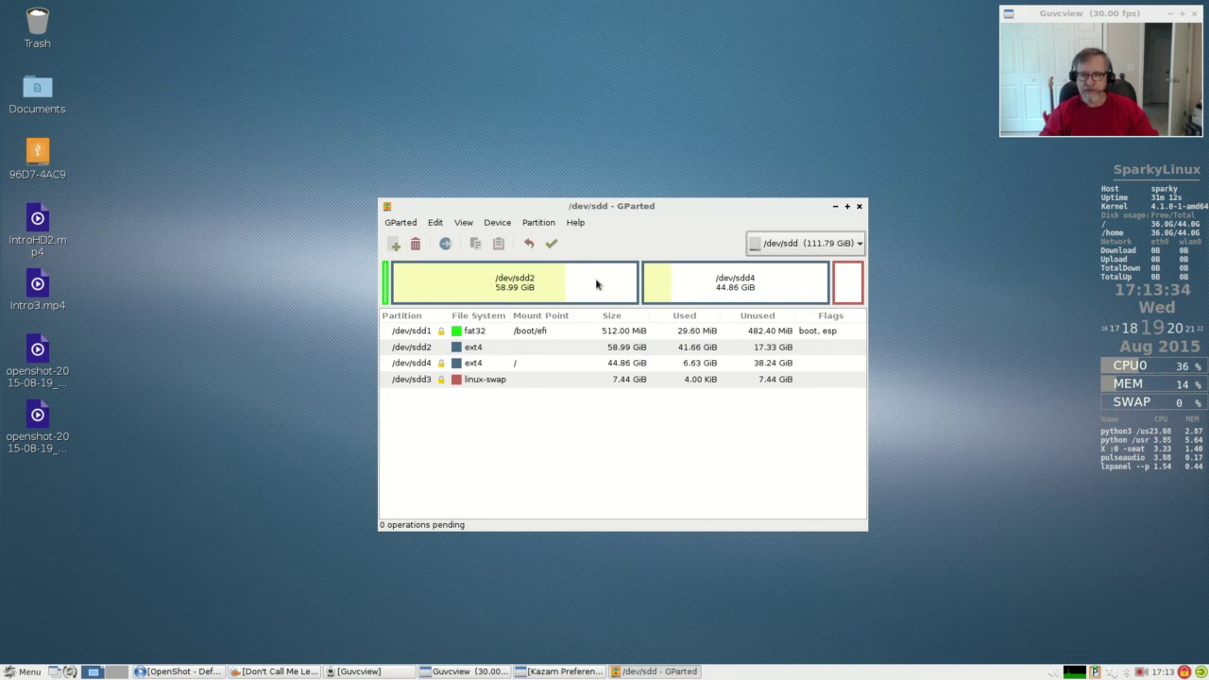
left_click_drag(629, 210, 593, 247)
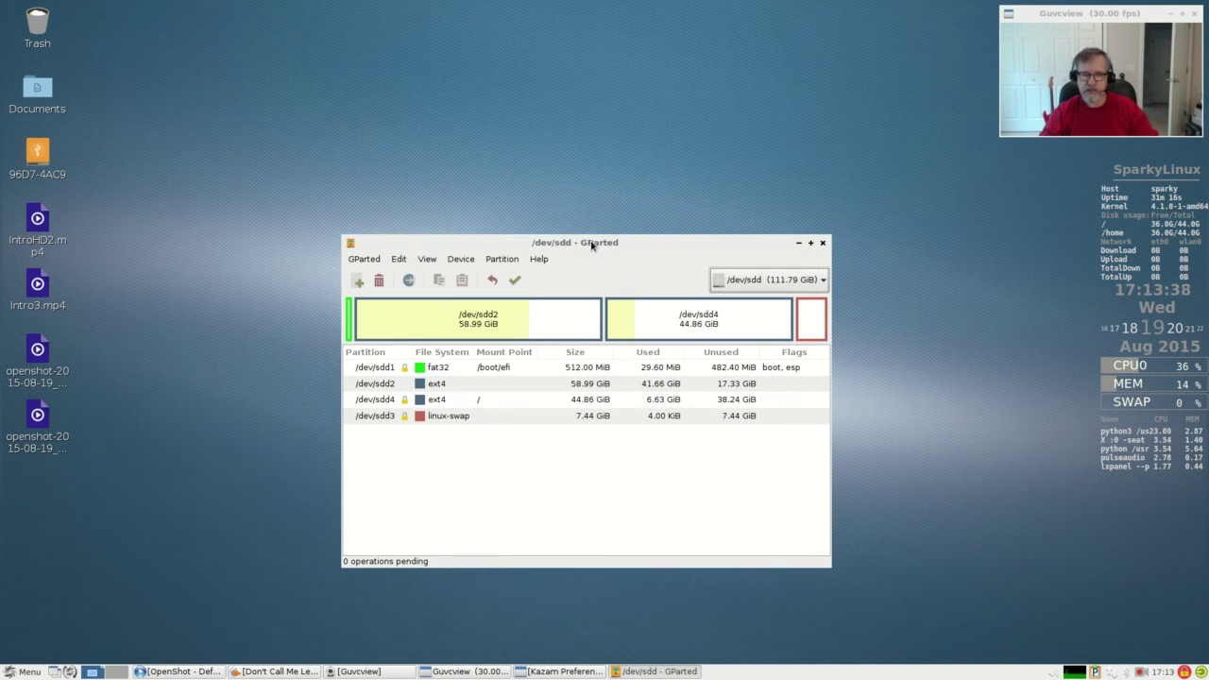